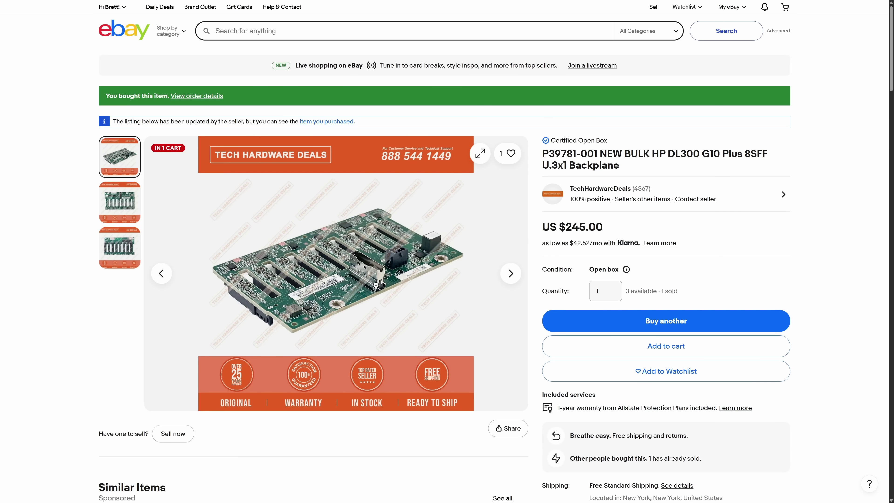
# Step: Look through the backplane photos, including the connector side, and open the HPE spare parts page
pyautogui.click(119, 207)
pyautogui.click(117, 243)
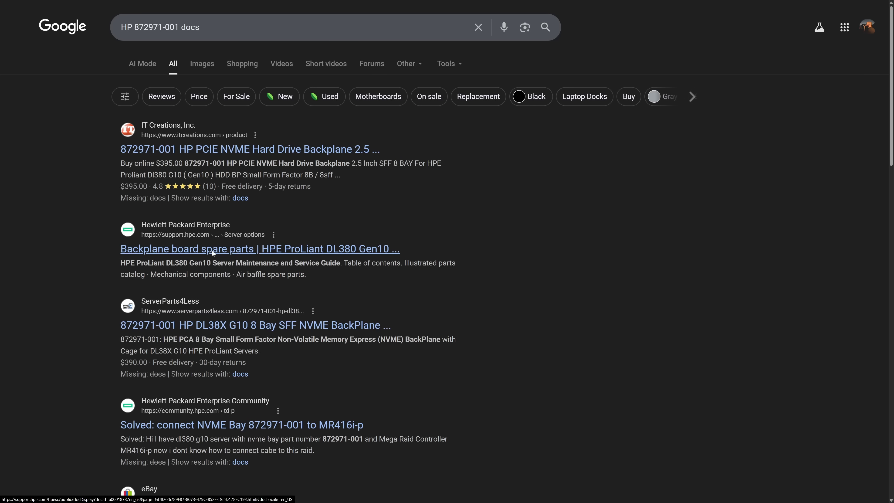
pyautogui.click(212, 250)
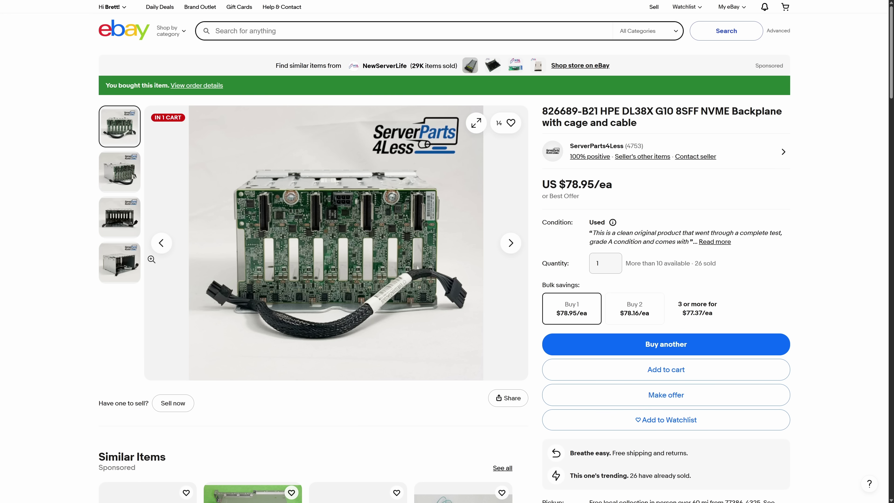
# Step: Review the NVMe backplane photos, then filter Mouser's Micron SSD results to U.3 form factor
pyautogui.click(117, 167)
pyautogui.click(116, 209)
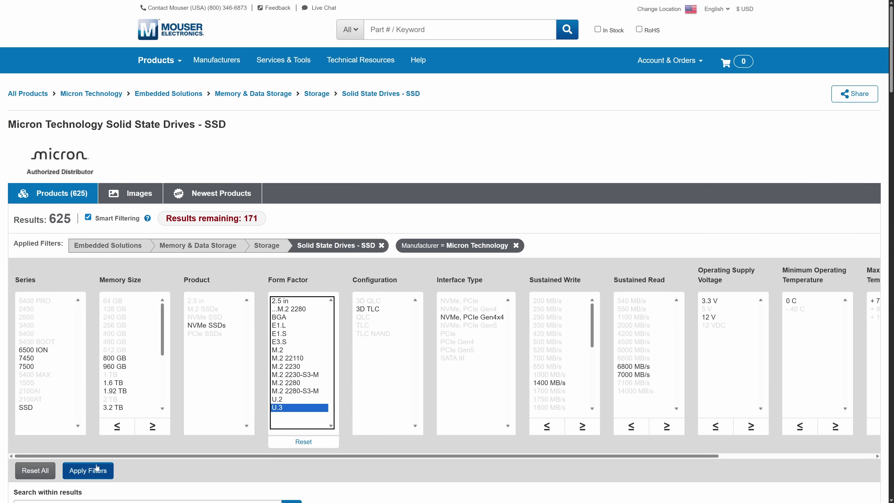
pyautogui.click(88, 470)
pyautogui.scroll(-5, 879, 113)
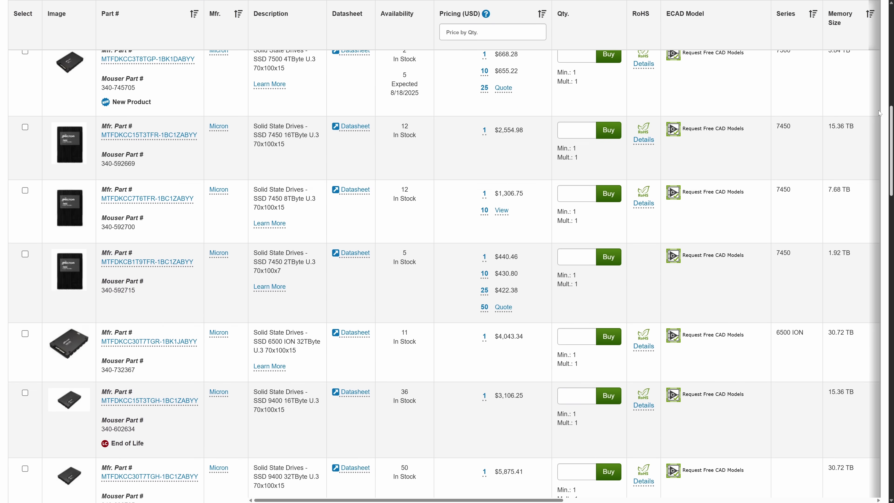
pyautogui.moveTo(878, 113); pyautogui.dragTo(876, 138)
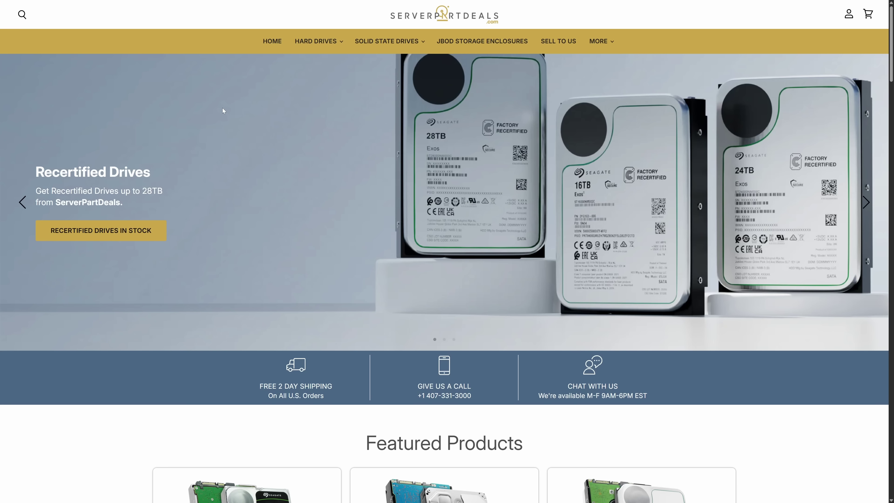
# Step: Scroll down through the ServerPartDeals homepage
pyautogui.moveTo(381, 41)
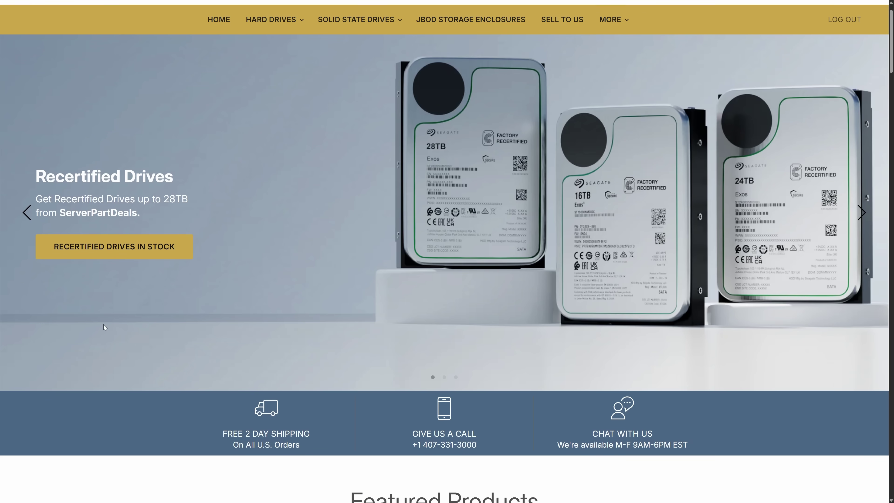
pyautogui.scroll(-8, 104, 324)
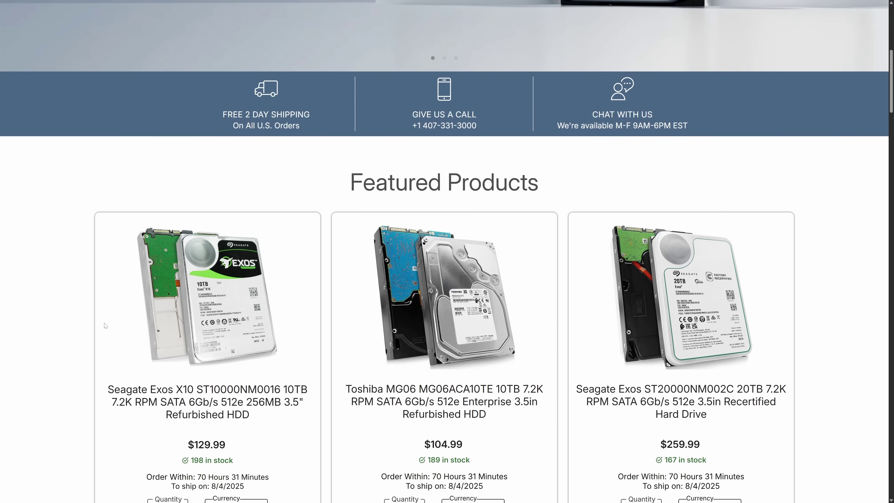
pyautogui.scroll(-1, 93, 296)
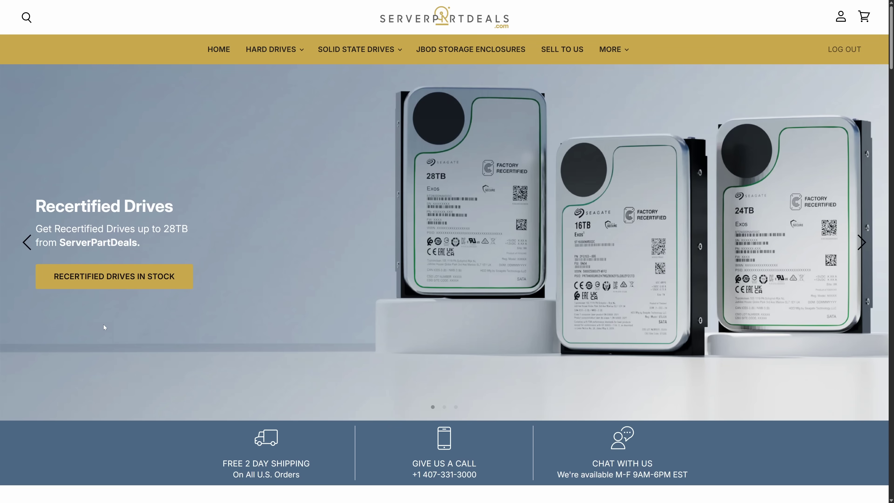
pyautogui.scroll(-8, 100, 314)
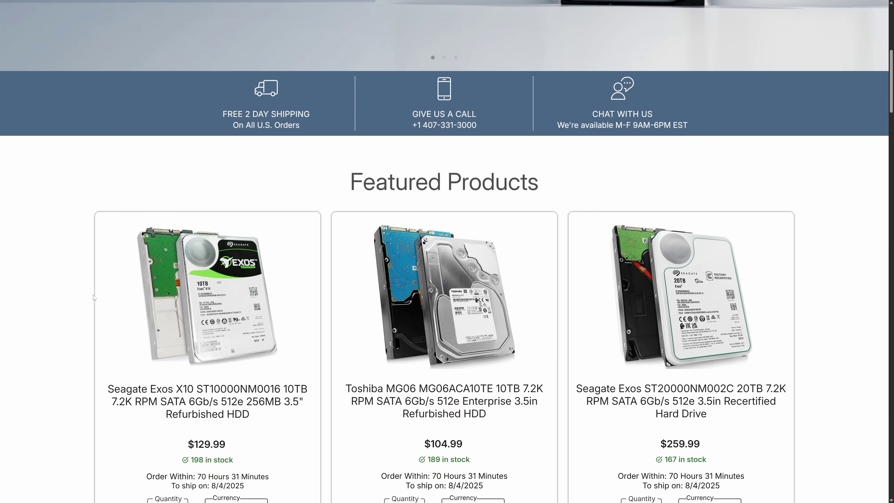
pyautogui.scroll(-3, 94, 297)
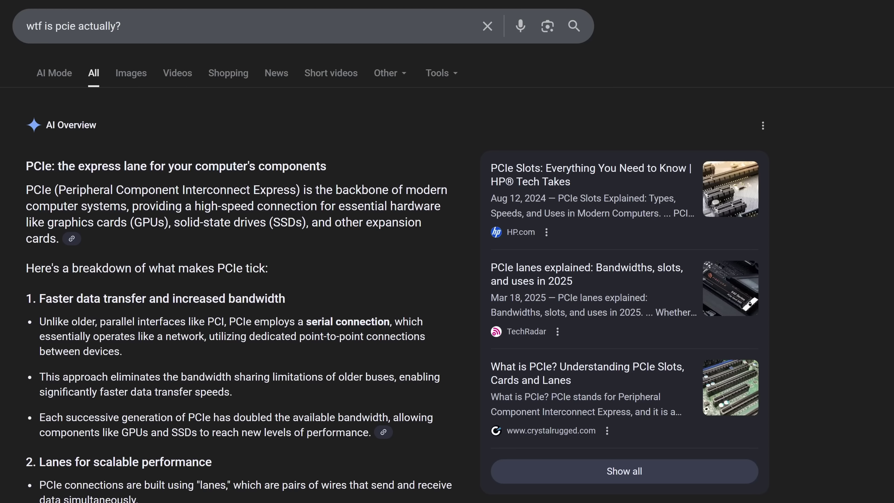
# Step: Scroll the PCIe and Thunderbolt search results, then run lsblk in the terminal
pyautogui.scroll(-10, 393, 348)
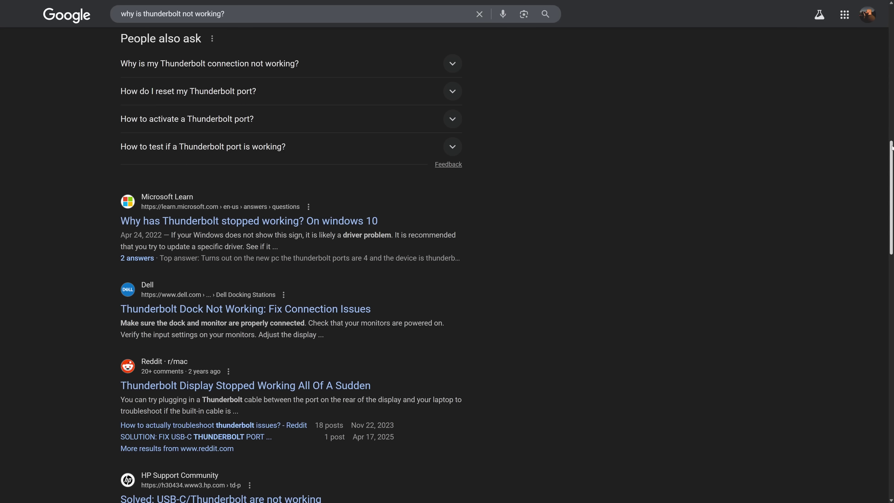
pyautogui.moveTo(889, 149); pyautogui.dragTo(888, 213)
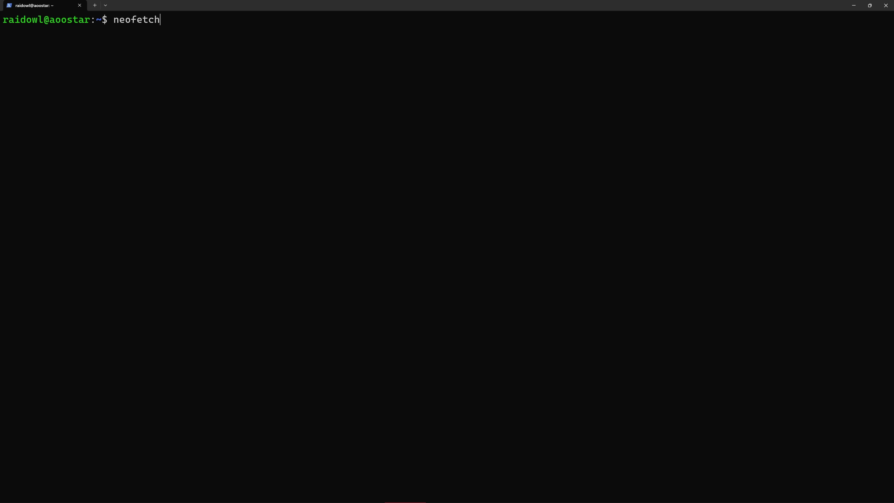
pyautogui.press('Return')
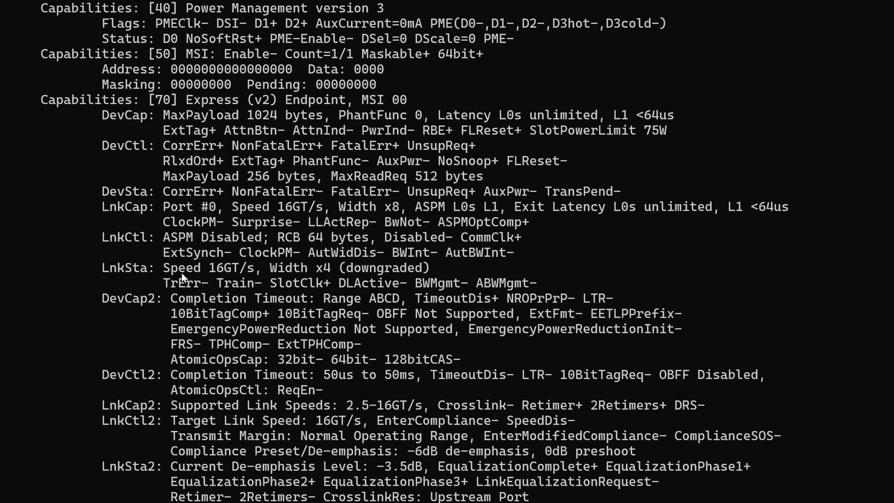
# Step: Highlight the LnkSta speed, x4 width and downgraded note in both lspci outputs
pyautogui.moveTo(297, 278); pyautogui.dragTo(340, 271)
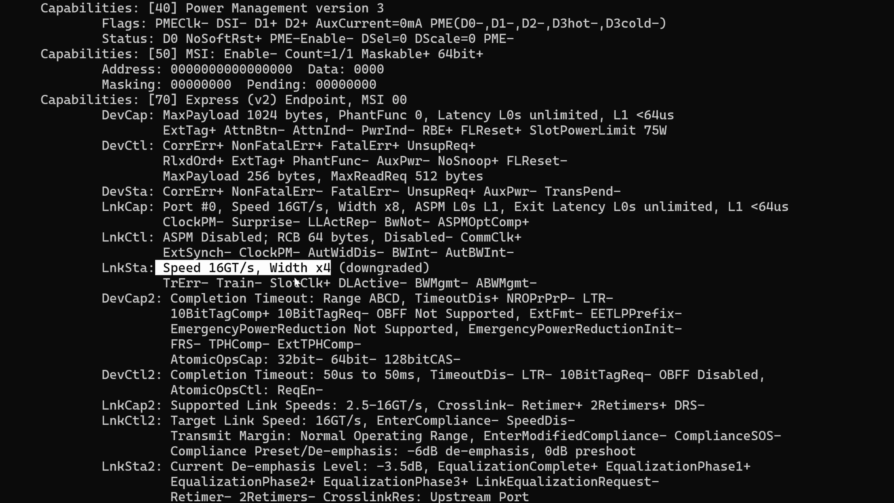
pyautogui.moveTo(112, 253); pyautogui.dragTo(148, 257)
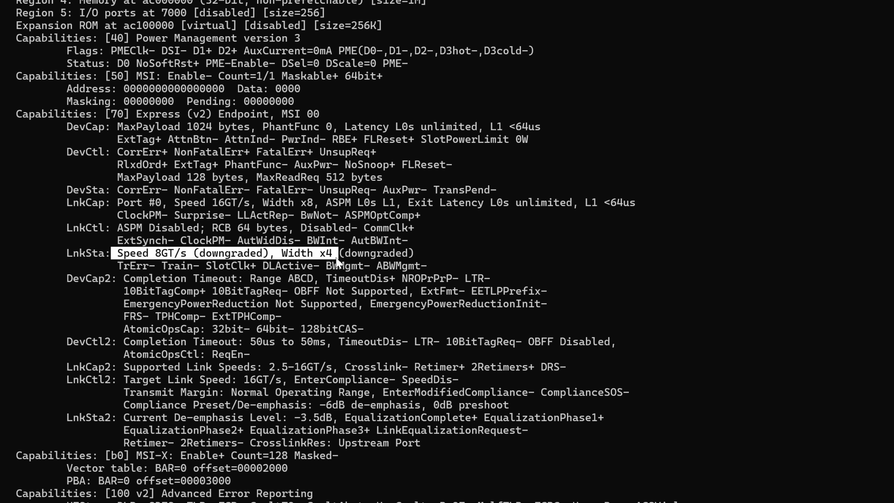
pyautogui.moveTo(380, 261); pyautogui.dragTo(419, 259)
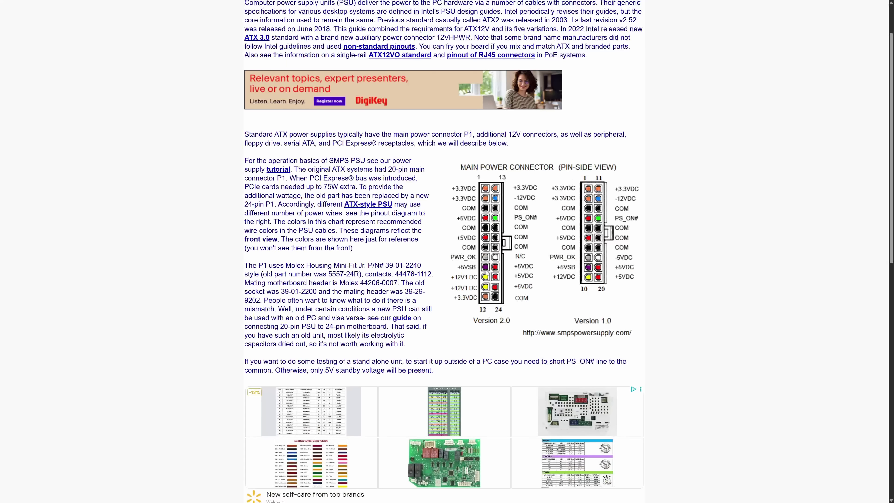
# Step: Scroll the ATX pinout page down to the SATA and PCI Express connector diagrams
pyautogui.scroll(-7, 485, 278)
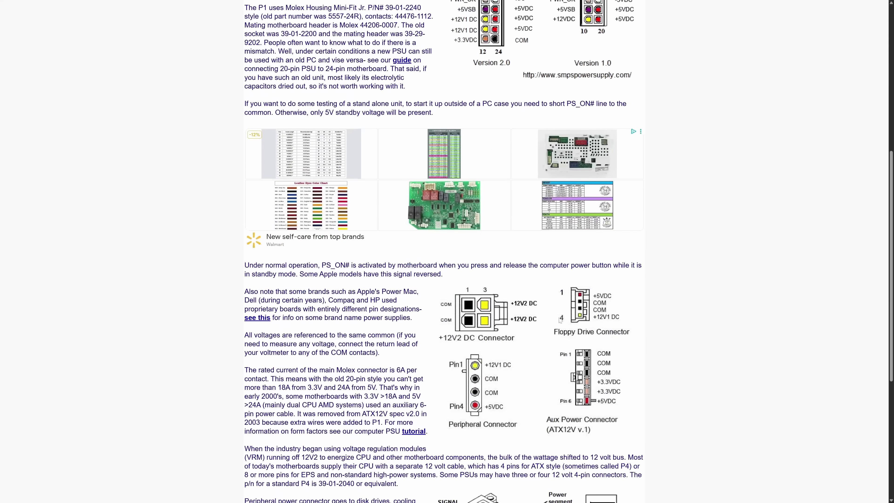
pyautogui.scroll(-6, 491, 338)
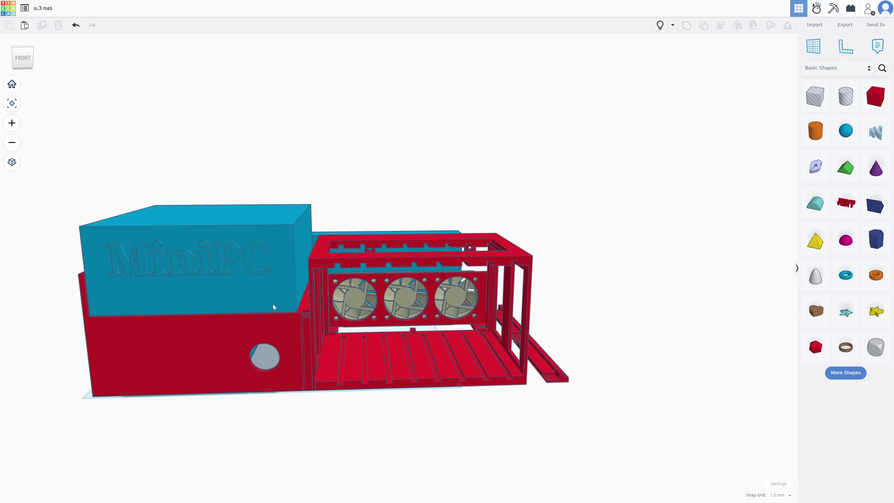
# Step: Orbit the u.3 nas model to view it from a different angle
pyautogui.moveTo(273, 307); pyautogui.dragTo(440, 327)
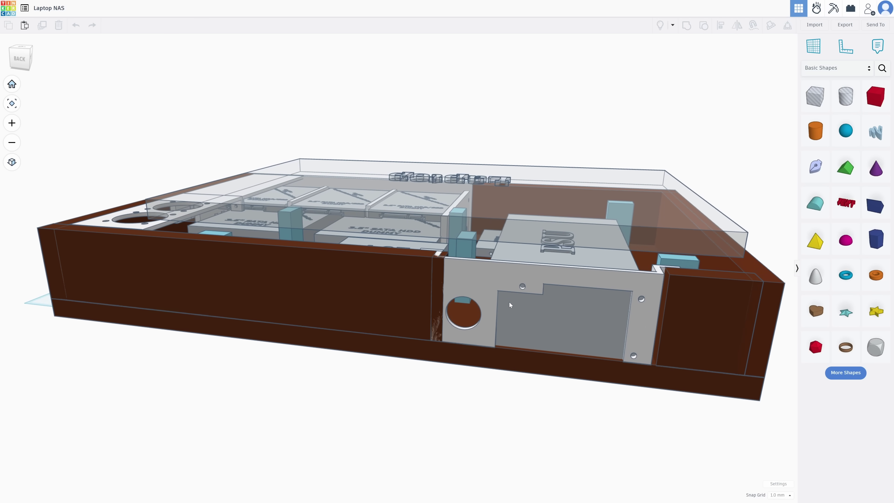
pyautogui.moveTo(509, 301); pyautogui.dragTo(467, 271)
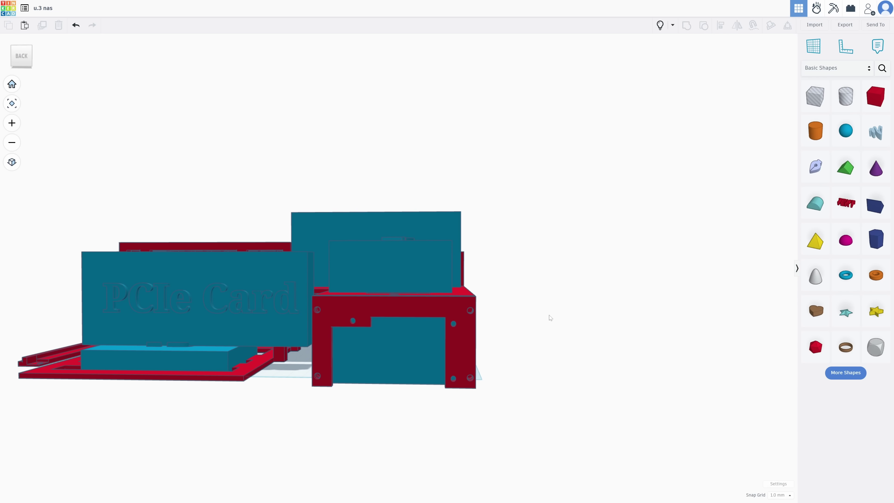
pyautogui.moveTo(550, 317); pyautogui.dragTo(320, 312)
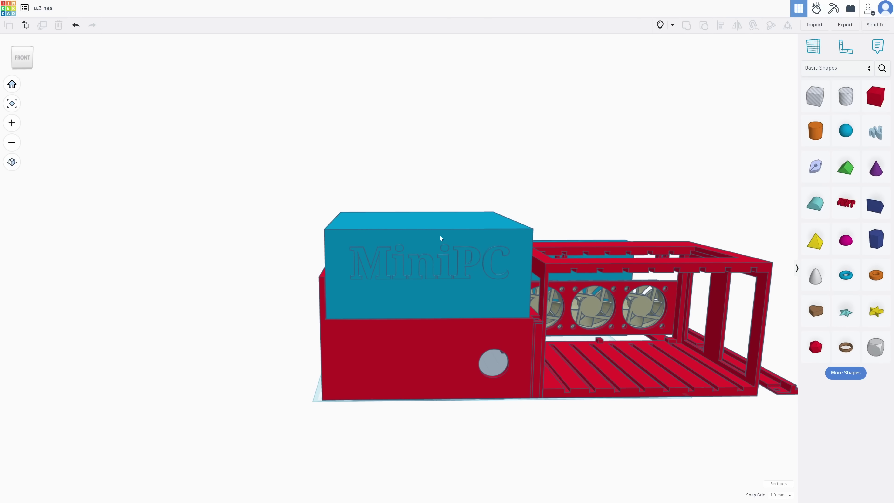
pyautogui.moveTo(537, 251); pyautogui.dragTo(534, 242)
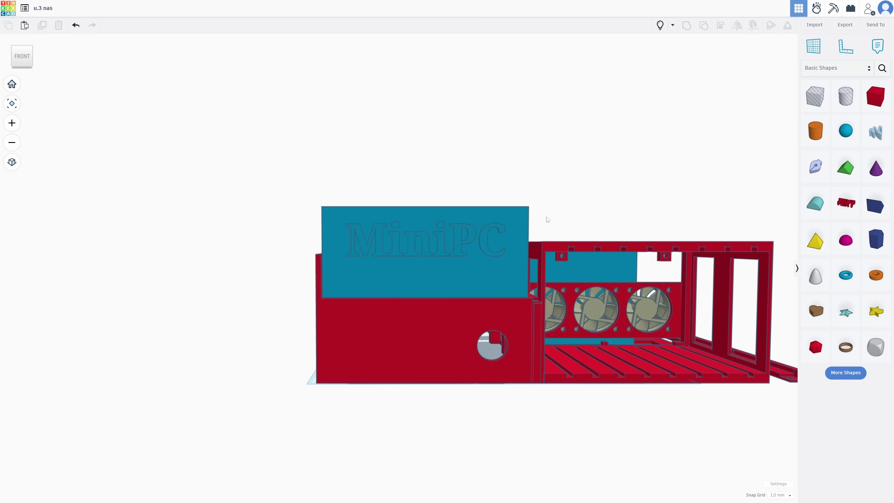
pyautogui.moveTo(548, 219); pyautogui.dragTo(467, 329)
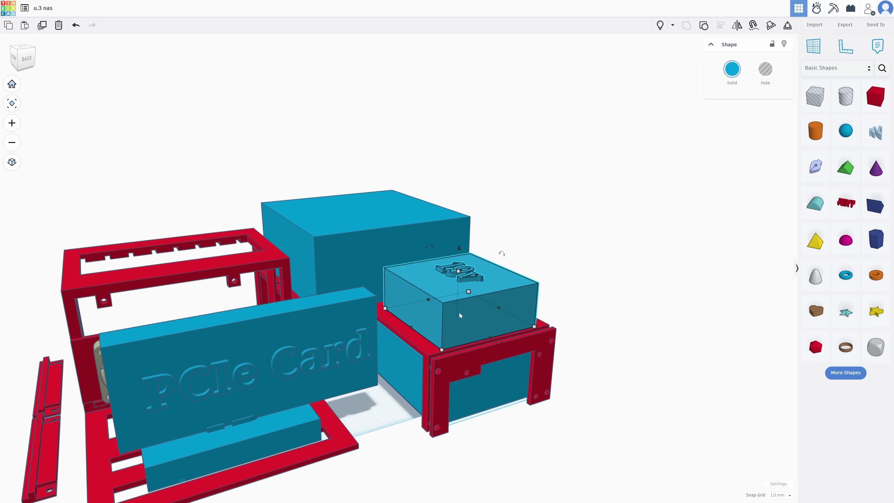
# Step: Delete the blue 12V box and nudge the red front plate slightly further out
pyautogui.press('Delete')
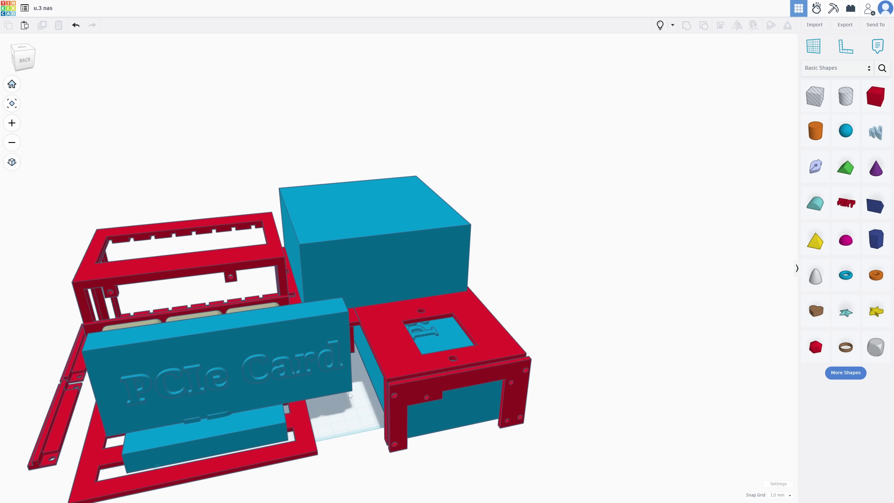
pyautogui.moveTo(477, 386); pyautogui.dragTo(496, 351)
pyautogui.moveTo(428, 373); pyautogui.dragTo(451, 375)
# Step: Move the red base plate under the PCIe Card block toward the lower right, then deselect it
pyautogui.scroll(-5, 473, 420)
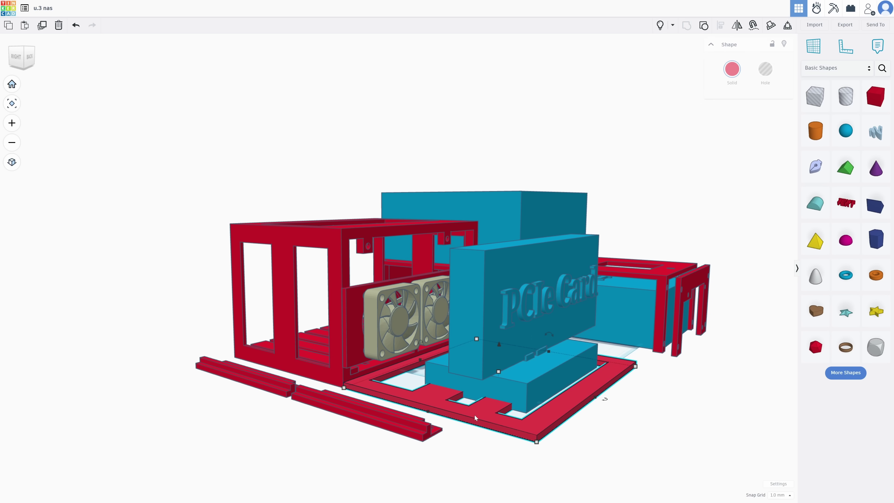
pyautogui.moveTo(474, 415); pyautogui.dragTo(552, 437)
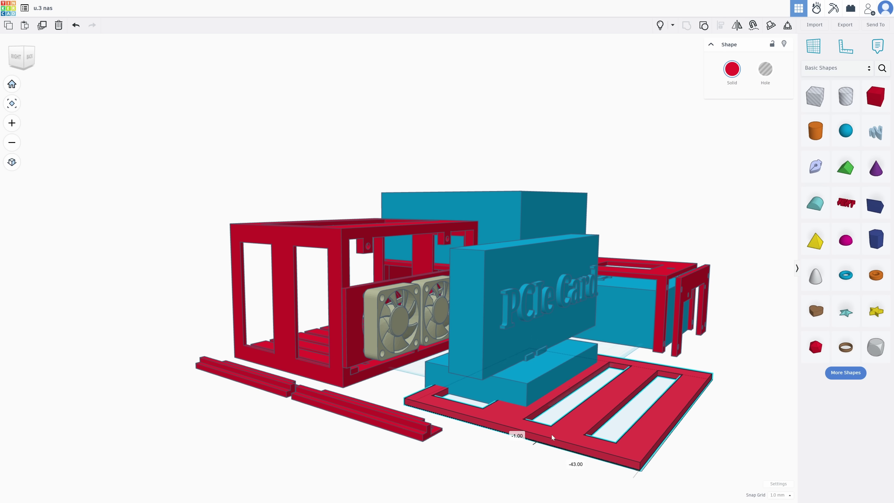
pyautogui.moveTo(481, 415); pyautogui.dragTo(471, 414)
pyautogui.click(520, 454)
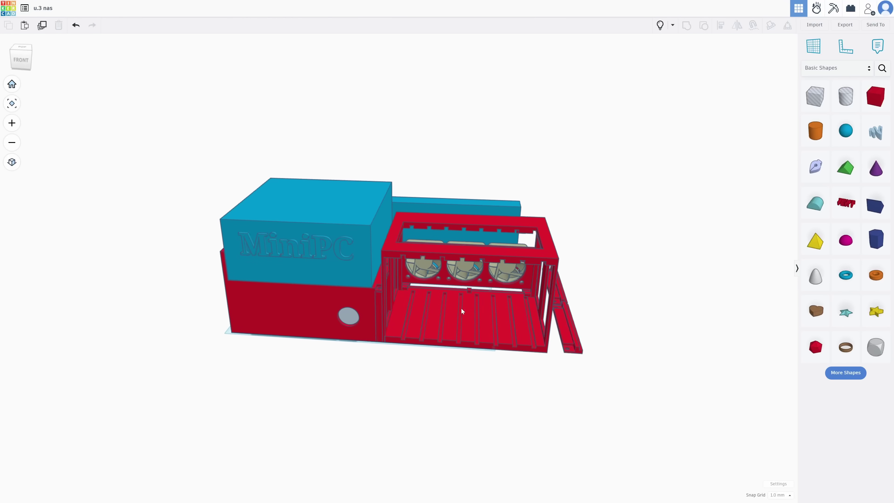
pyautogui.scroll(5, 388, 298)
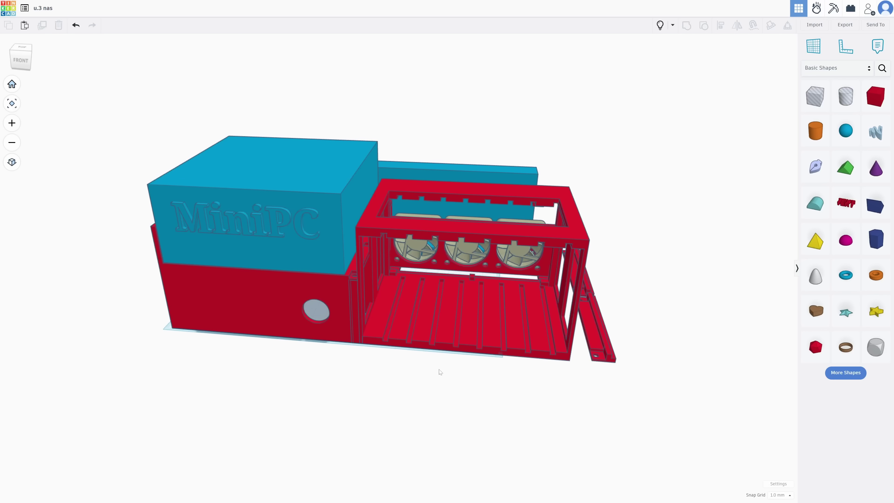
# Step: Orbit the model down to a nearly level front view
pyautogui.moveTo(465, 356); pyautogui.dragTo(450, 337)
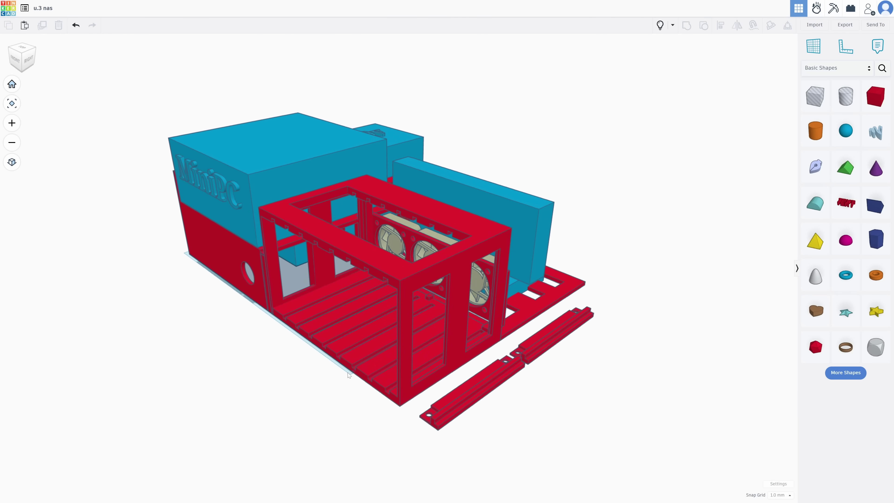
pyautogui.moveTo(426, 349); pyautogui.dragTo(435, 323)
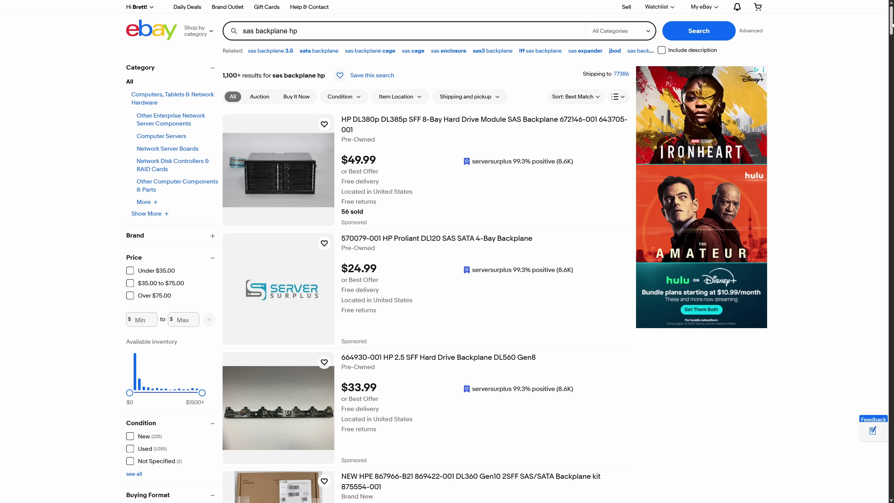
# Step: Scroll down through the eBay results for LSI SAS HBA cards priced around $39.88
pyautogui.moveTo(892, 24); pyautogui.dragTo(887, 56)
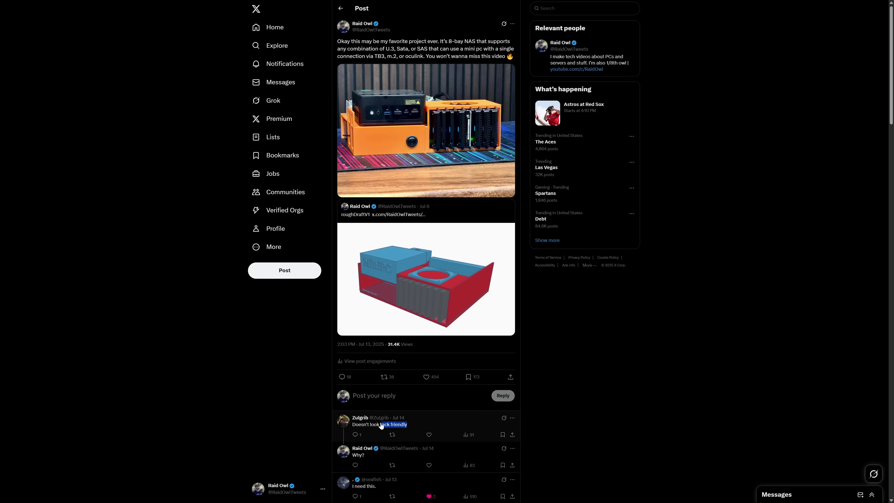
# Step: Scroll through the NAS build post's replies on rack-friendliness, 2U sizing and ECC support
pyautogui.scroll(-6, 366, 419)
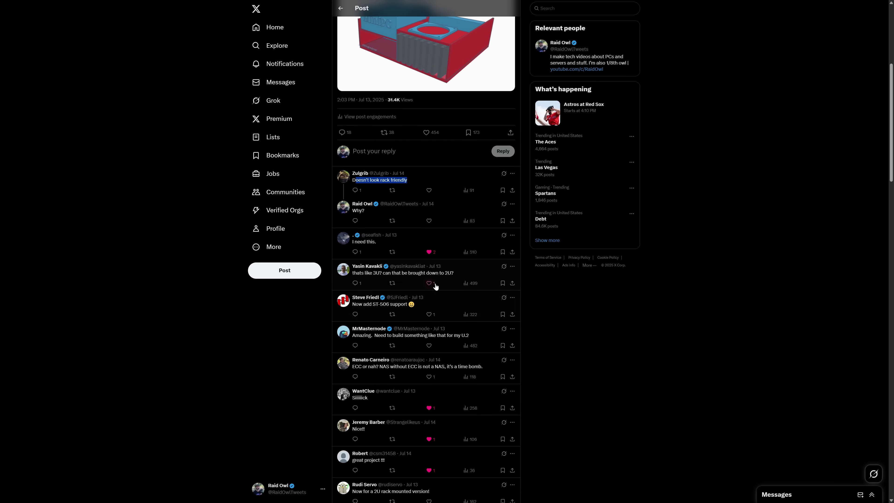